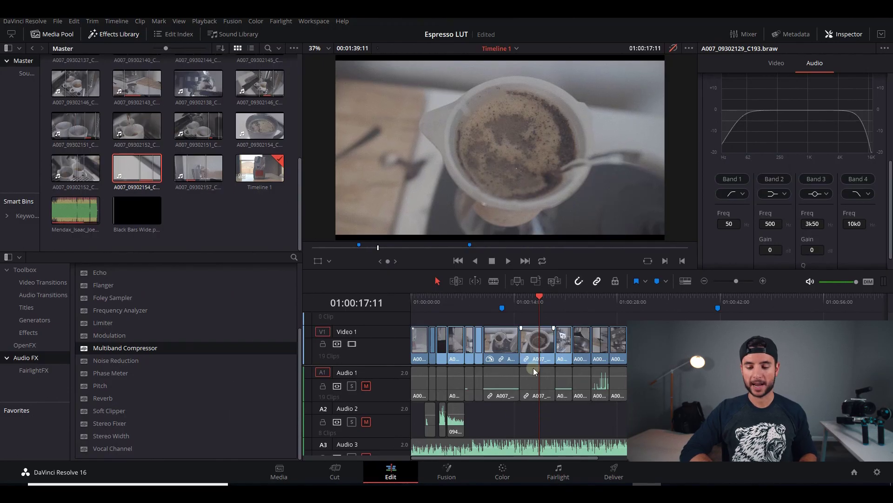
- Scrub to the first marker on the espresso-cups shot and bring it up on the Color page
{"action": "scroll", "coordinate": [541, 412], "scroll_direction": "down", "scroll_amount": 2}
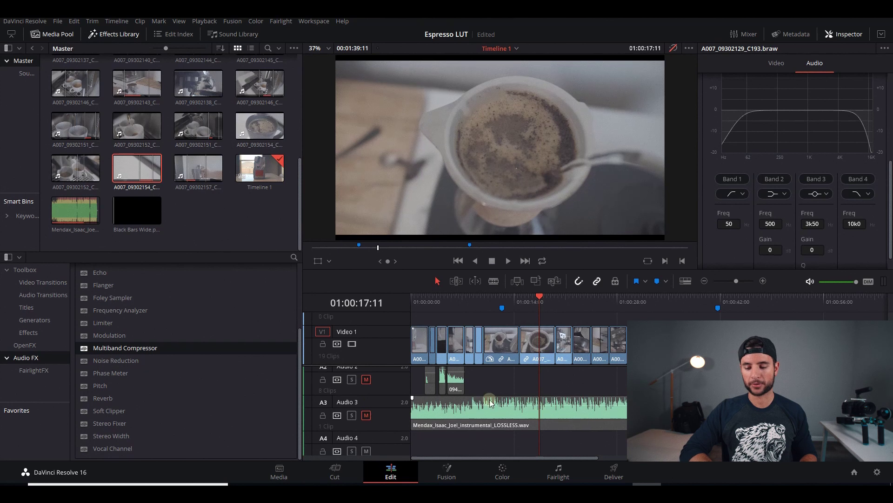
{"action": "scroll", "coordinate": [556, 414], "scroll_direction": "up", "scroll_amount": 2}
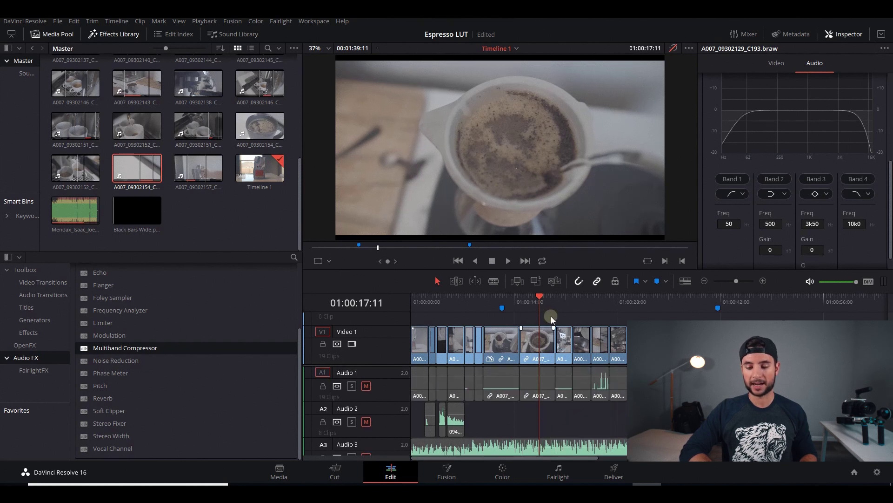
{"action": "left_click", "coordinate": [444, 303]}
{"action": "mouse_move", "coordinate": [444, 303]}
{"action": "left_mouse_down"}
{"action": "mouse_move", "coordinate": [430, 309]}
{"action": "mouse_move", "coordinate": [696, 312]}
{"action": "mouse_move", "coordinate": [690, 317]}
{"action": "left_mouse_up"}
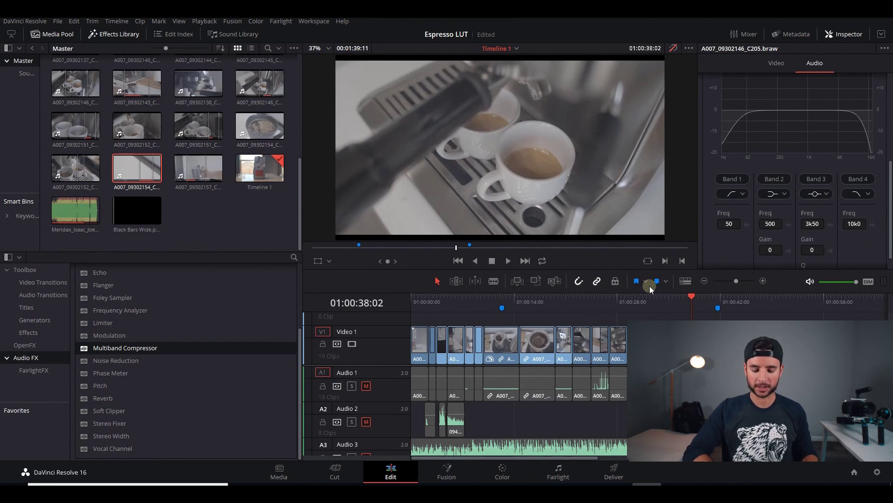
{"action": "key", "text": "shift+6"}
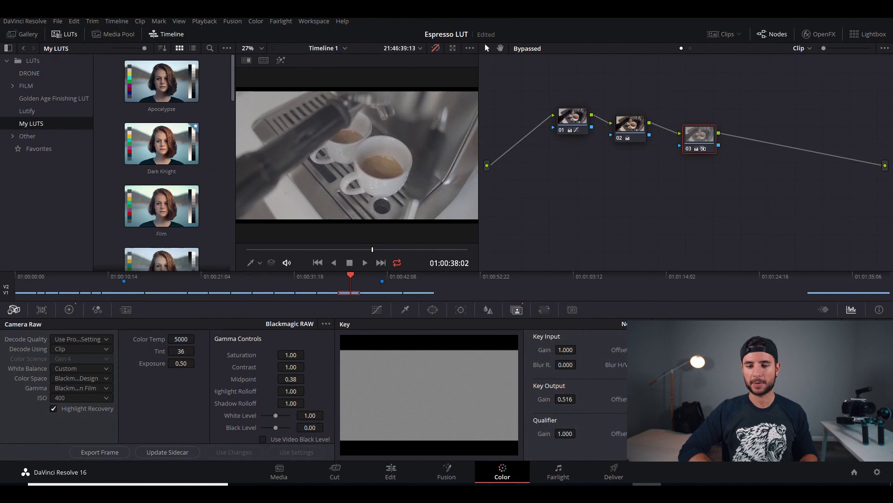
- Re-enable the bypassed grade, review earlier clips, and switch the node editor to Timeline mode
{"action": "left_click", "coordinate": [434, 49]}
{"action": "left_click_drag", "start_coordinate": [350, 281], "coordinate": [385, 278]}
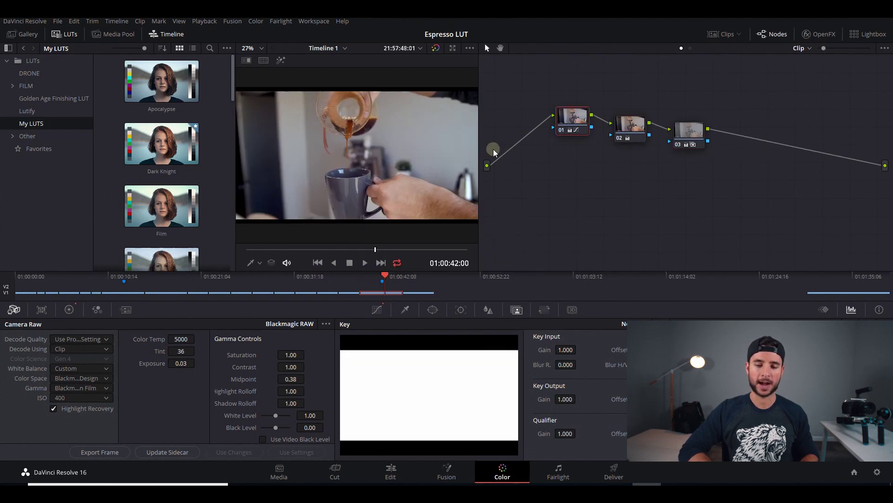
{"action": "left_click_drag", "start_coordinate": [232, 282], "coordinate": [293, 276]}
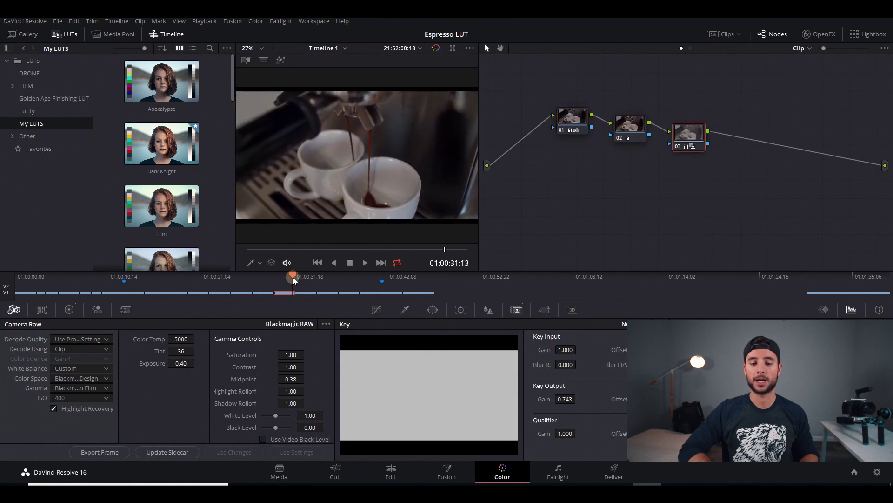
{"action": "left_click_drag", "start_coordinate": [292, 278], "coordinate": [288, 278]}
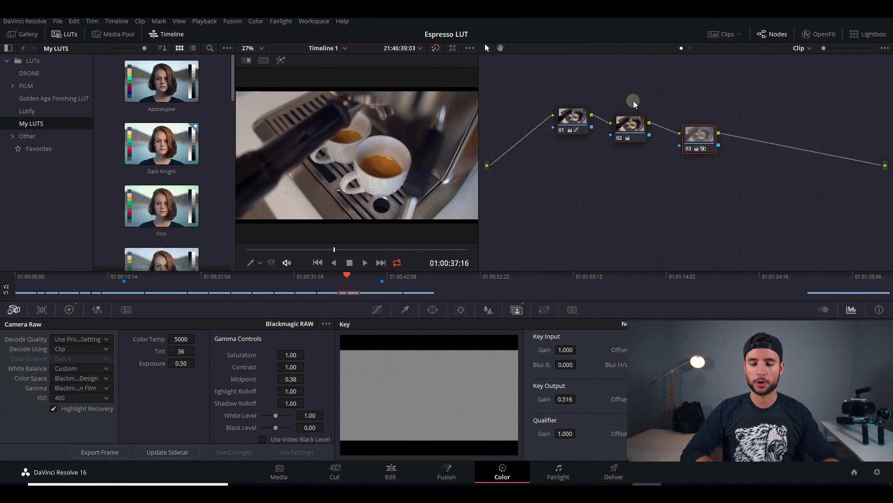
{"action": "left_click", "coordinate": [690, 49]}
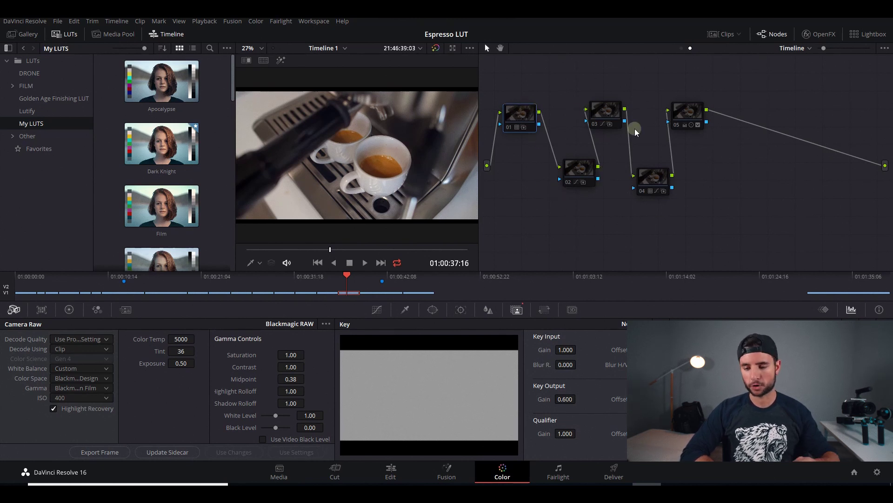
{"action": "left_click_drag", "start_coordinate": [347, 271], "coordinate": [314, 279]}
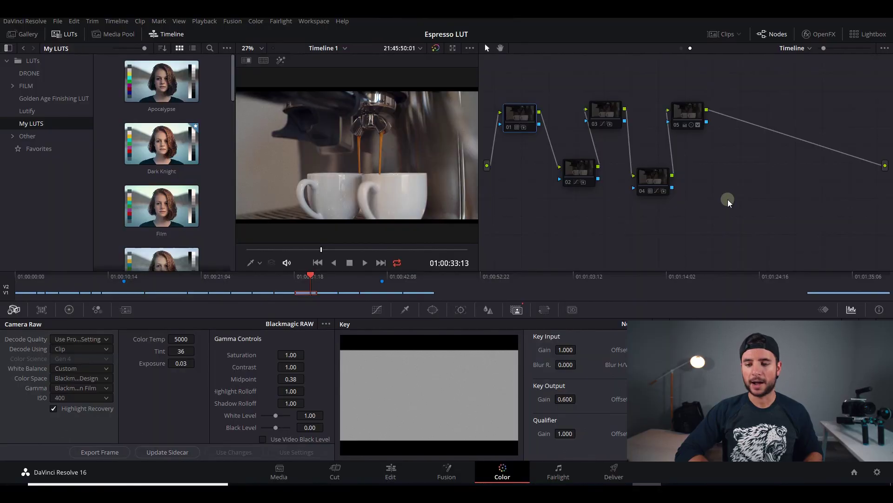
- Marquee-select nodes 03, 04 and 05 in the timeline node graph
{"action": "left_click_drag", "start_coordinate": [728, 199], "coordinate": [515, 72]}
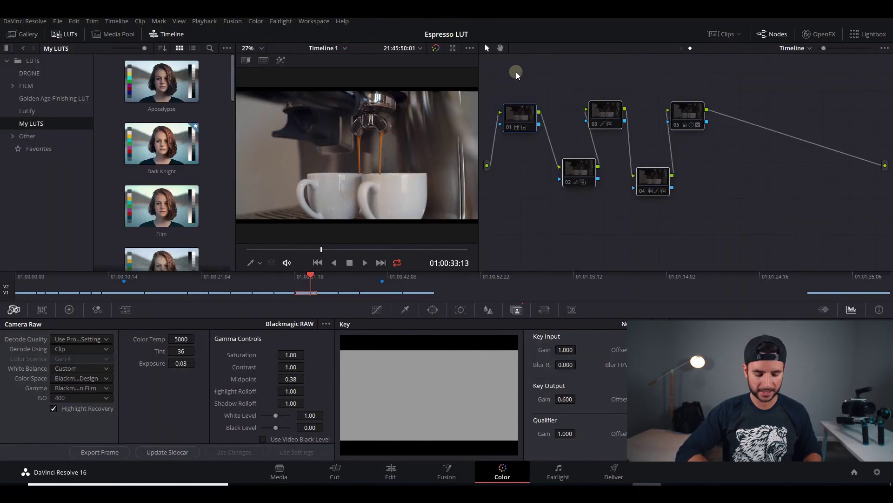
{"action": "key", "text": "ctrl+d"}
{"action": "key", "text": "ctrl+d"}
{"action": "key", "text": "ctrl+d"}
{"action": "key", "text": "ctrl+d"}
{"action": "key", "text": "ctrl+d"}
{"action": "key", "text": "ctrl+d"}
{"action": "key", "text": "ctrl+d"}
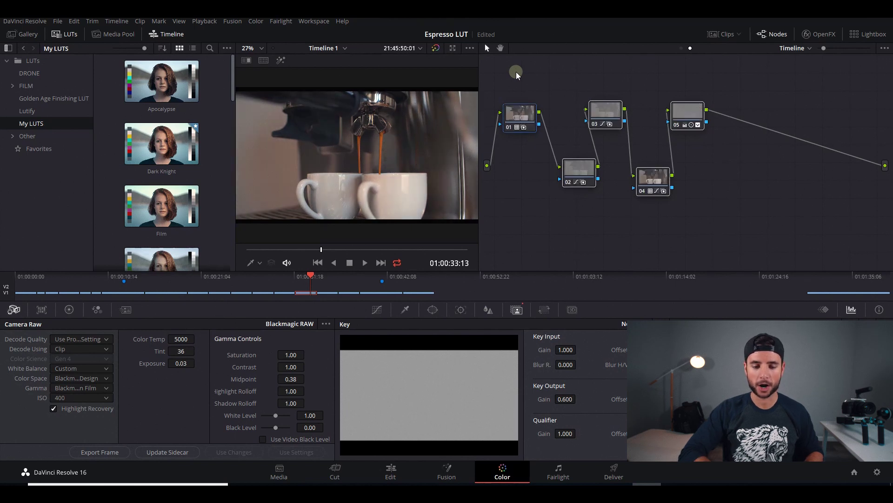
{"action": "left_click", "coordinate": [166, 275]}
{"action": "left_click_drag", "start_coordinate": [735, 204], "coordinate": [522, 99]}
{"action": "key", "text": "ctrl+d"}
{"action": "key", "text": "ctrl+d"}
{"action": "key", "text": "ctrl+d"}
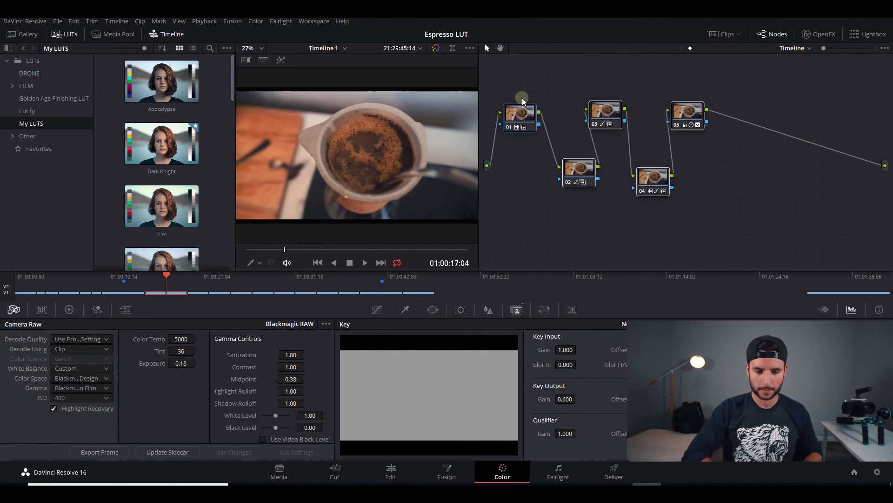
{"action": "left_click_drag", "start_coordinate": [197, 280], "coordinate": [218, 281]}
{"action": "left_click_drag", "start_coordinate": [711, 200], "coordinate": [520, 96]}
{"action": "left_click", "coordinate": [242, 291]}
{"action": "left_click", "coordinate": [249, 283]}
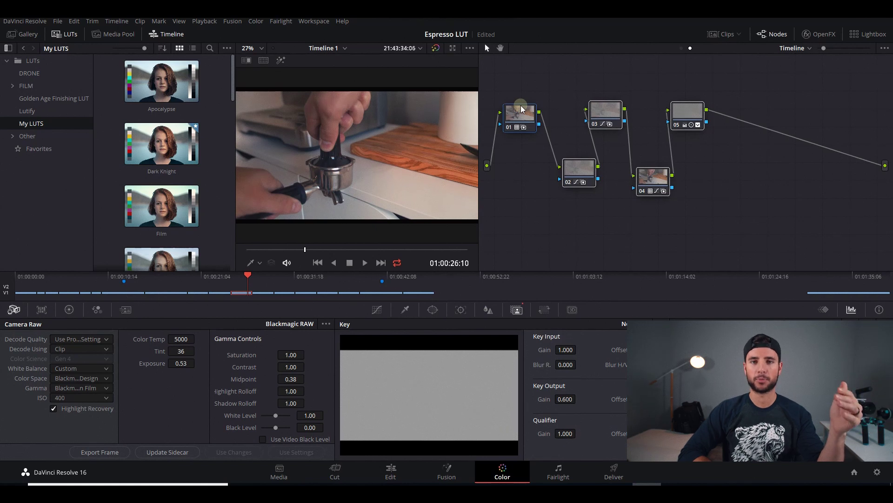
{"action": "left_click", "coordinate": [267, 278]}
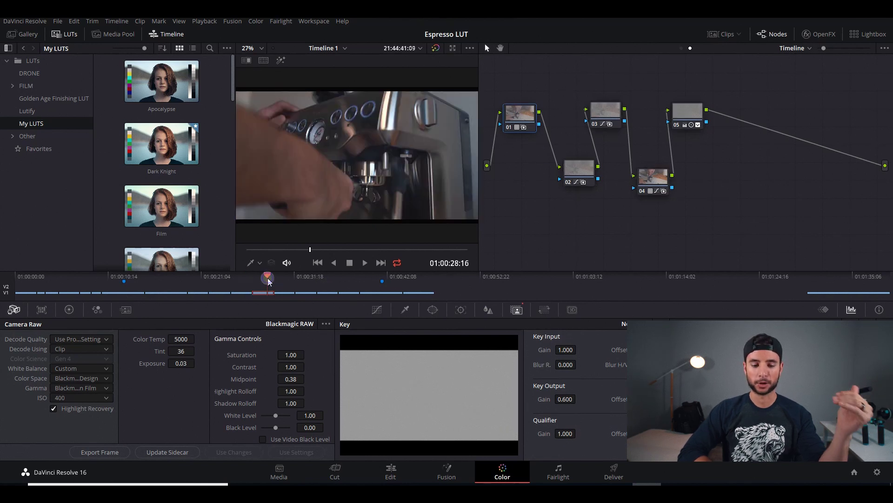
{"action": "left_click", "coordinate": [279, 279]}
{"action": "left_click_drag", "start_coordinate": [296, 277], "coordinate": [330, 282]}
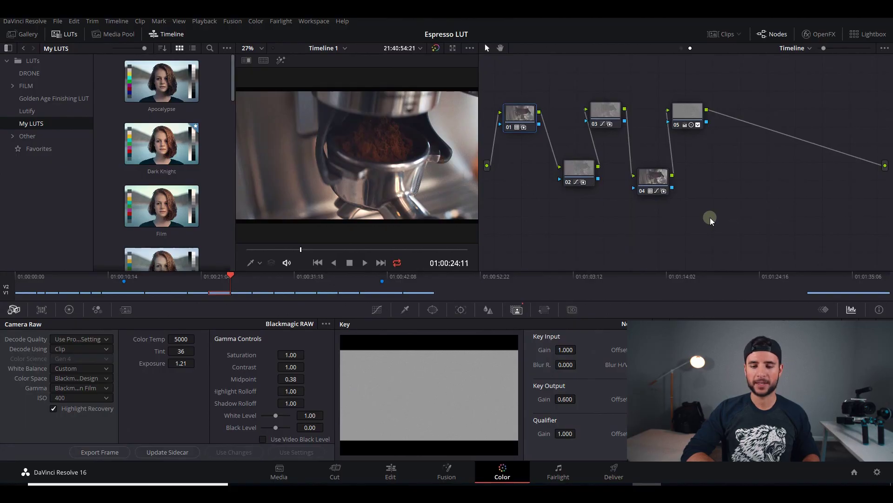
- Disable the clip's own three grade nodes with Ctrl+D, keeping the timeline grade
{"action": "left_click", "coordinate": [684, 50]}
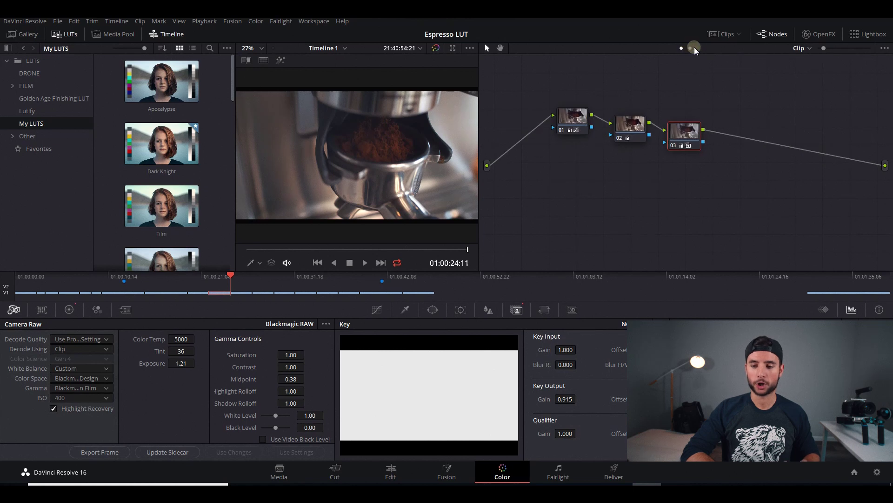
{"action": "left_click", "coordinate": [695, 49]}
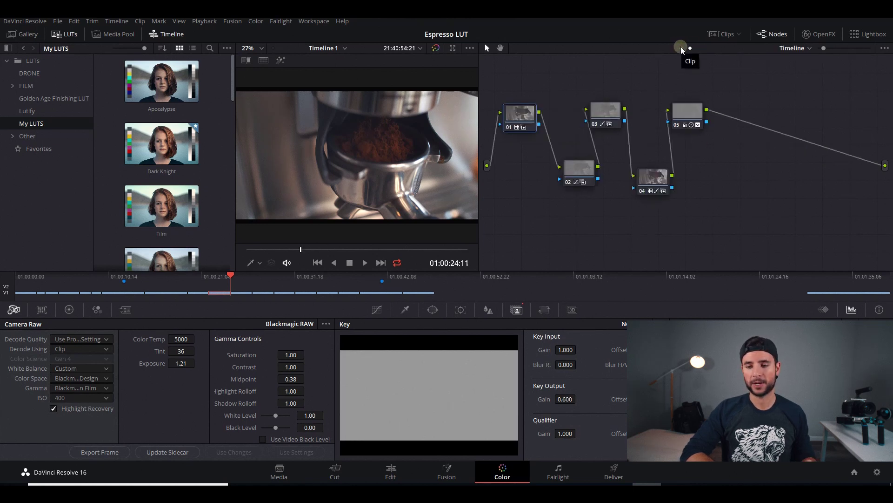
{"action": "left_click", "coordinate": [681, 47]}
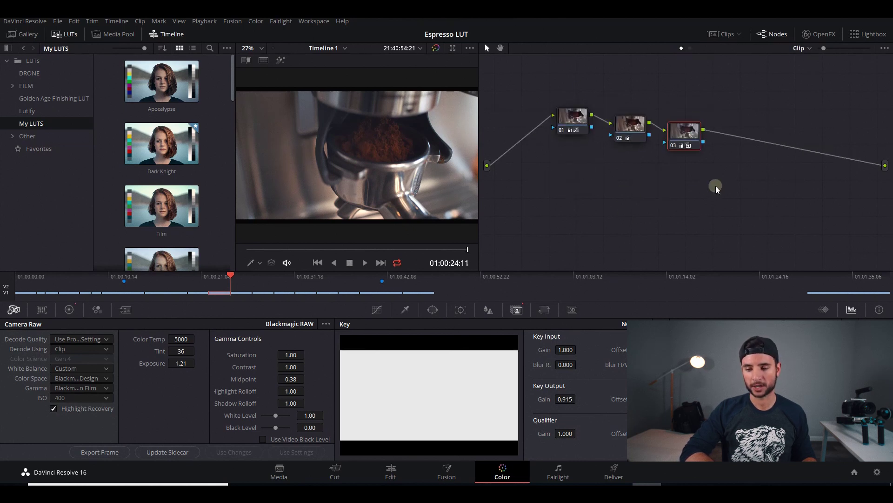
{"action": "left_click_drag", "start_coordinate": [715, 186], "coordinate": [570, 99]}
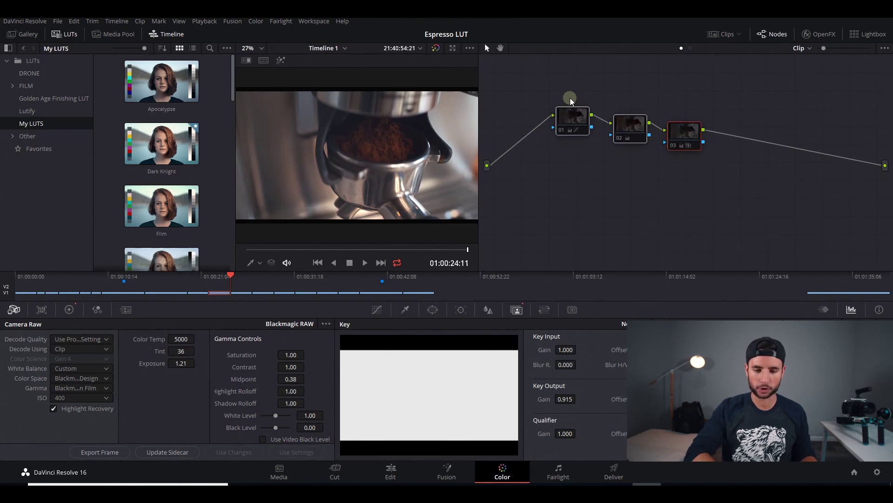
{"action": "key", "text": "ctrl+d"}
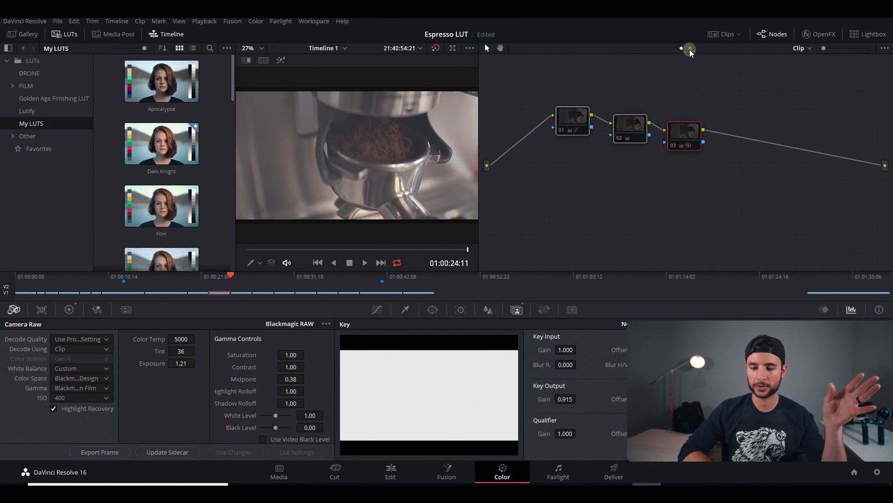
{"action": "left_click", "coordinate": [689, 49]}
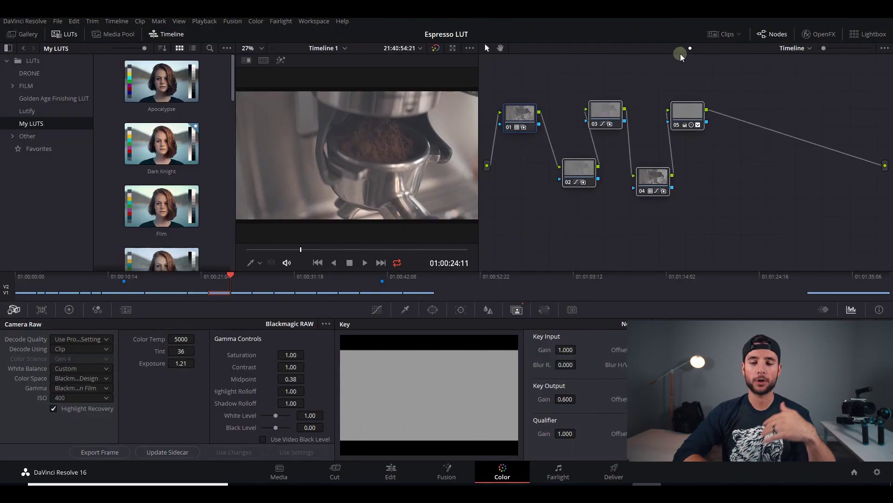
- Select all five timeline grade nodes and toggle them with Ctrl+D to compare looks
{"action": "left_click", "coordinate": [681, 49]}
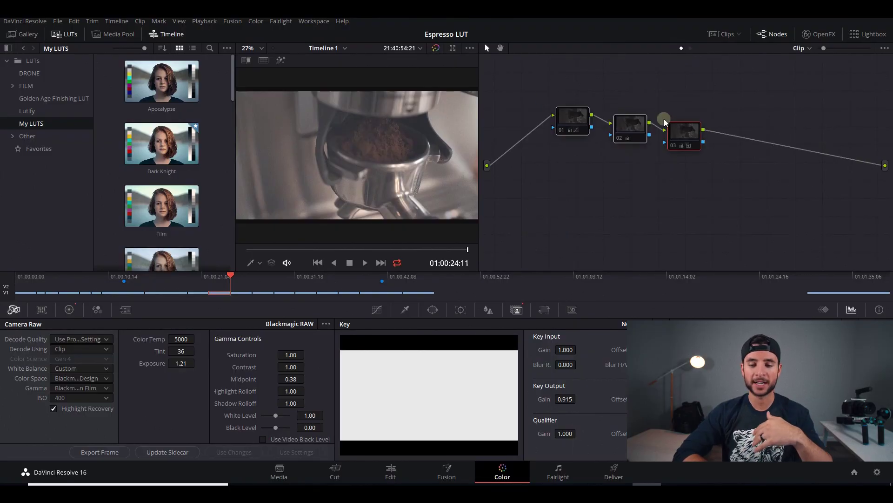
{"action": "left_click", "coordinate": [691, 49]}
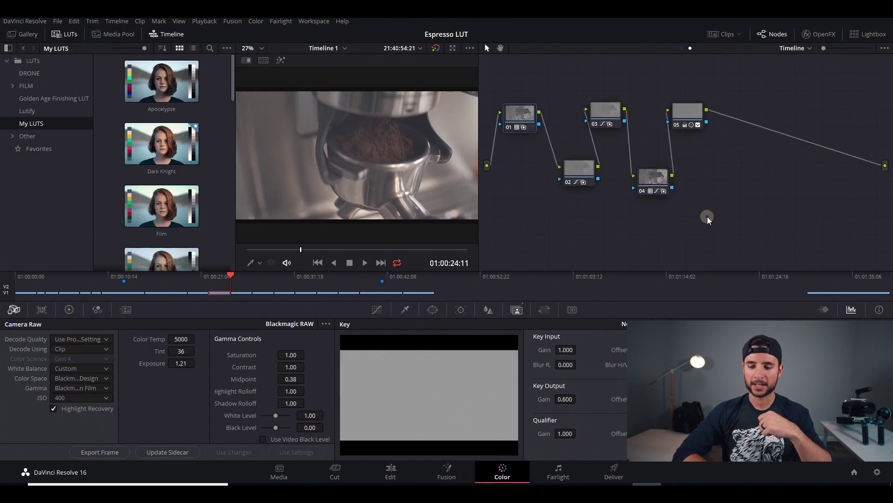
{"action": "left_click_drag", "start_coordinate": [707, 217], "coordinate": [517, 93]}
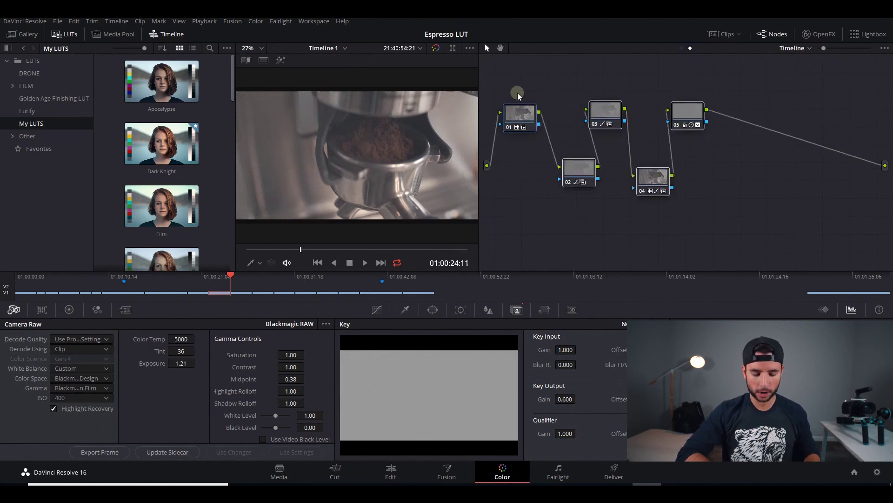
{"action": "key", "text": "ctrl+d"}
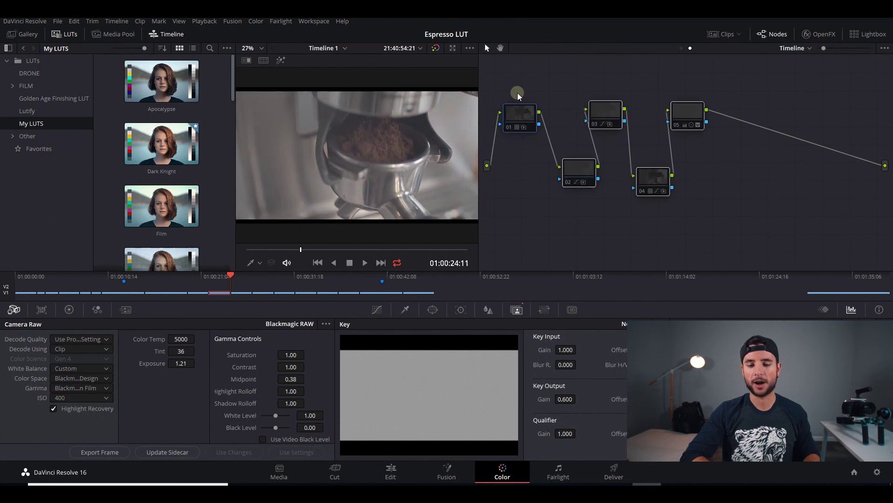
{"action": "key", "text": "ctrl+d"}
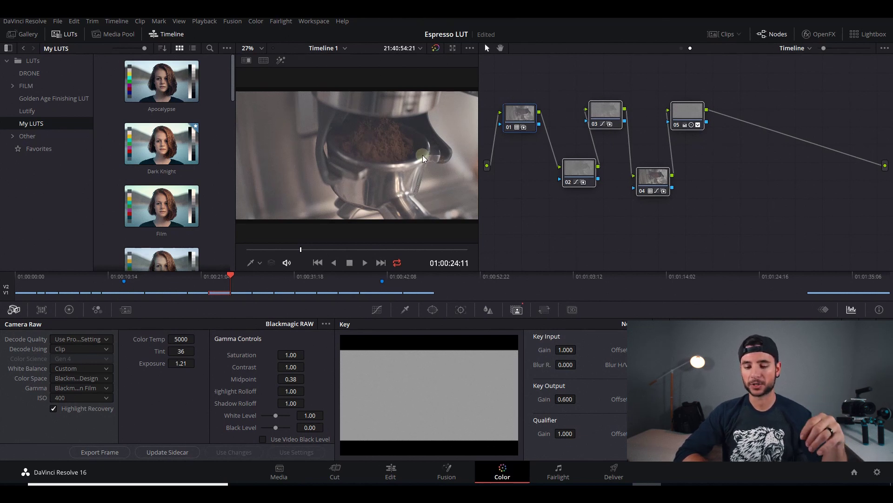
- Move to a later frame of the grinder clip and show the clip thumbnail strip
{"action": "left_click", "coordinate": [222, 278]}
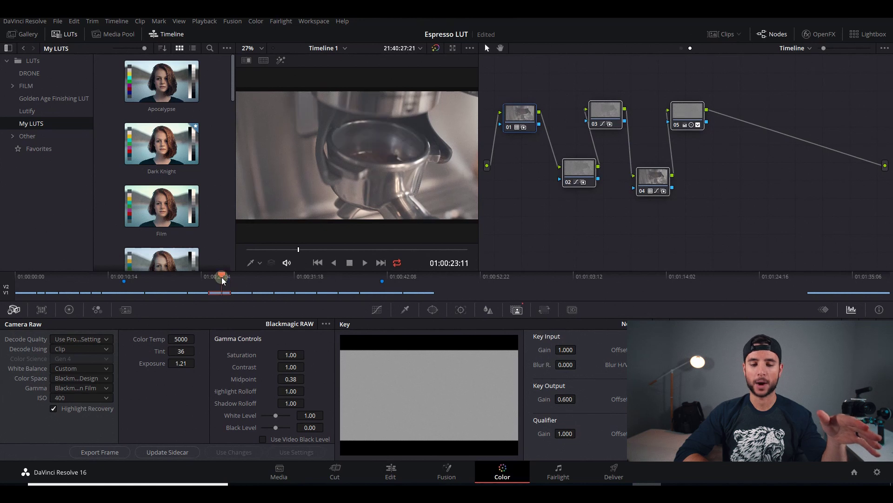
{"action": "left_click_drag", "start_coordinate": [222, 280], "coordinate": [227, 279]}
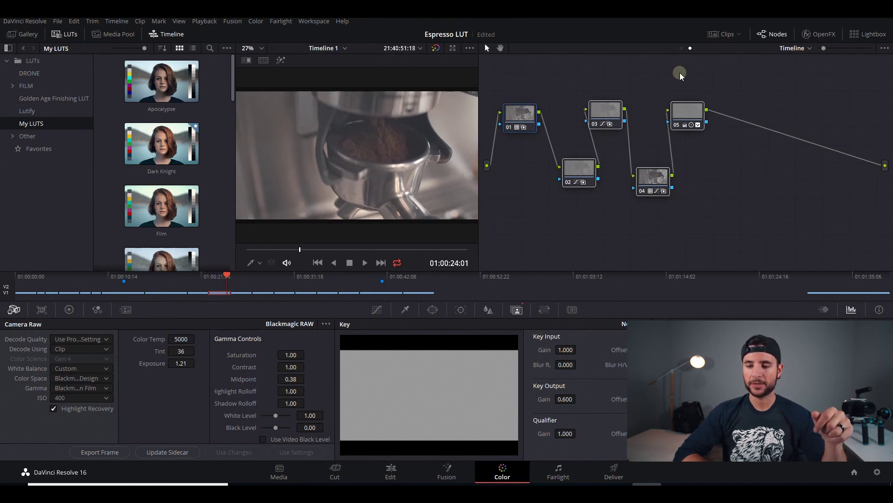
{"action": "left_click", "coordinate": [728, 36]}
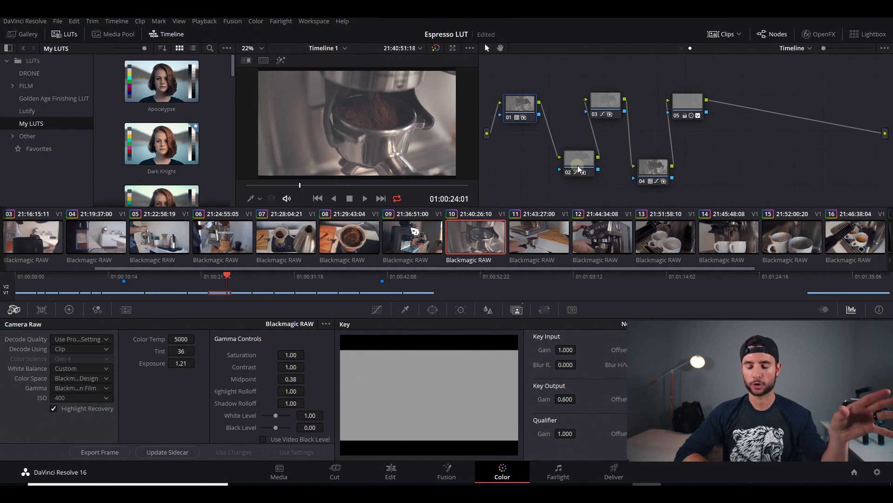
- Generate a 3D LUT (CUBE) from grinder clip 10's grade, saved as Espresso in My LUTS
{"action": "right_click", "coordinate": [479, 231]}
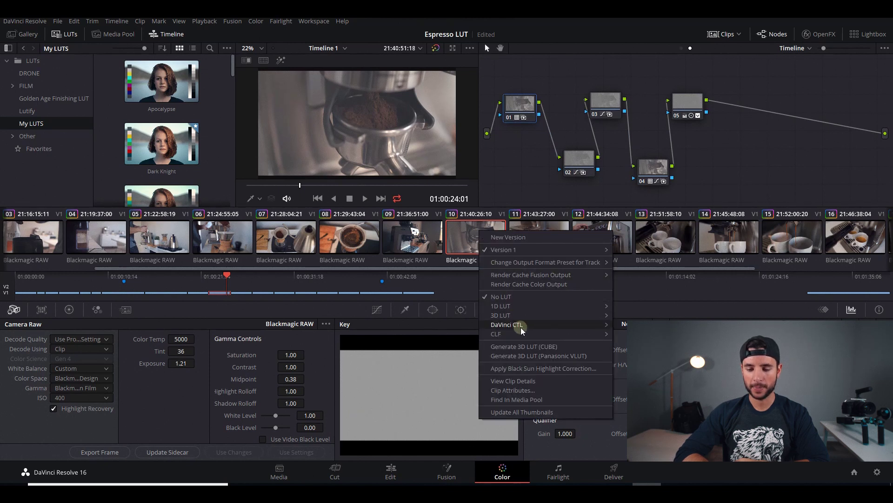
{"action": "left_click", "coordinate": [521, 346]}
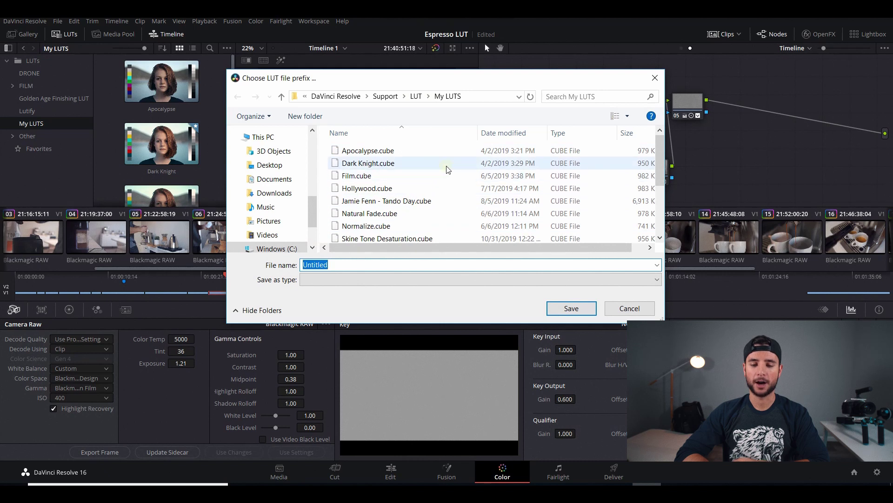
{"action": "scroll", "coordinate": [438, 217], "scroll_direction": "down", "scroll_amount": 3}
{"action": "scroll", "coordinate": [438, 218], "scroll_direction": "up", "scroll_amount": 3}
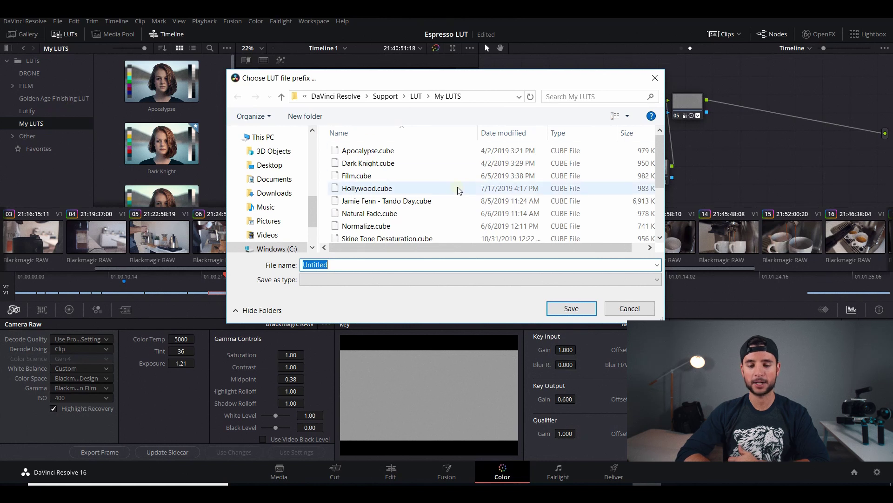
{"action": "scroll", "coordinate": [372, 202], "scroll_direction": "down", "scroll_amount": 3}
{"action": "scroll", "coordinate": [364, 204], "scroll_direction": "up", "scroll_amount": 3}
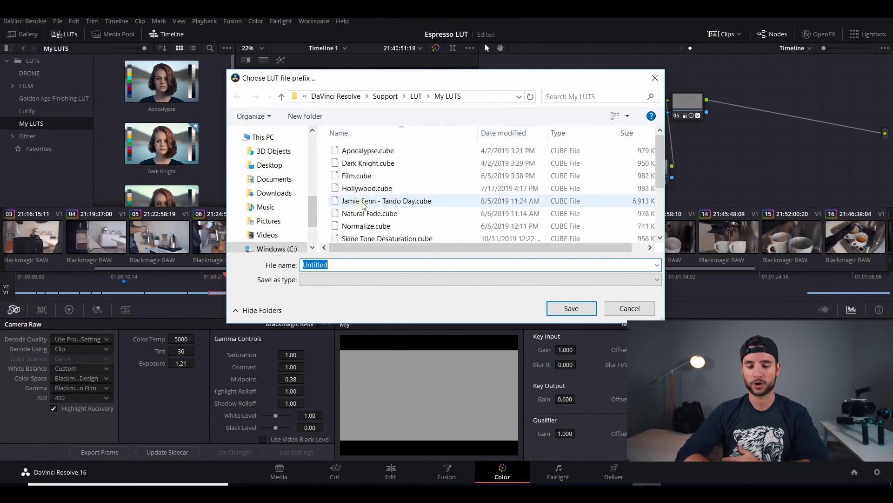
{"action": "scroll", "coordinate": [364, 204], "scroll_direction": "down", "scroll_amount": 3}
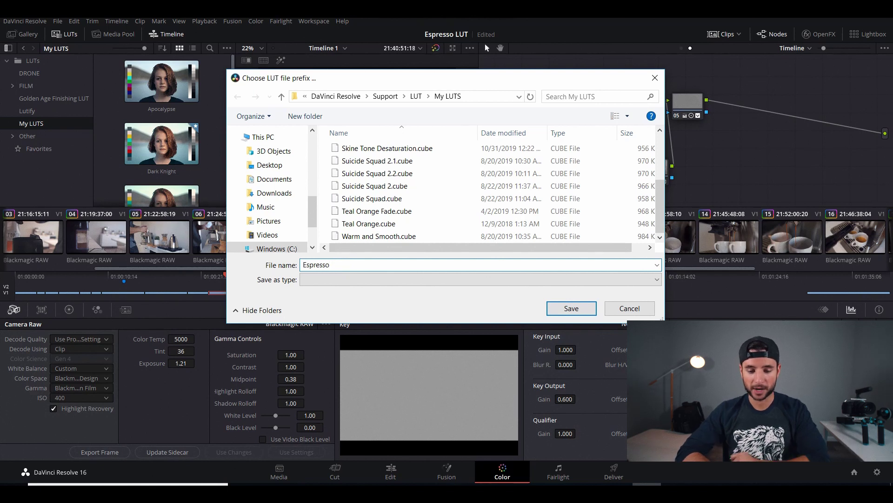
{"action": "left_click", "coordinate": [573, 310]}
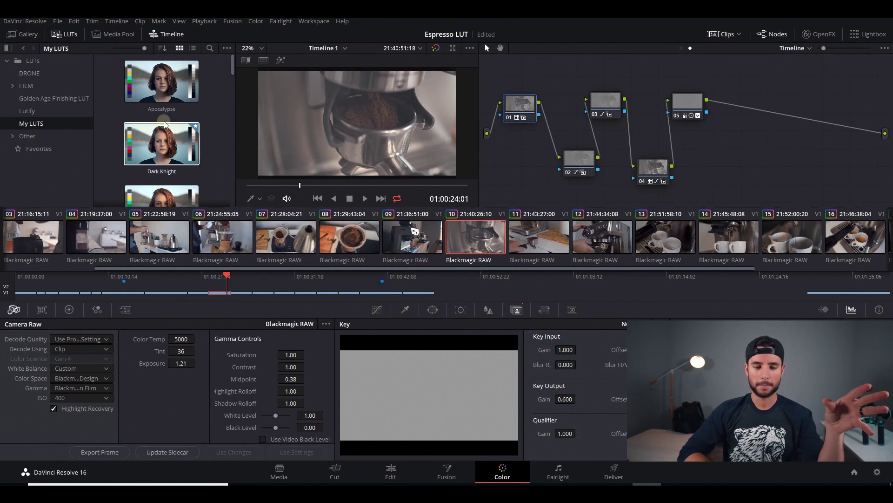
- Hide the clip strip and refresh the LUT browser so the new Espresso LUT appears
{"action": "left_click", "coordinate": [718, 34]}
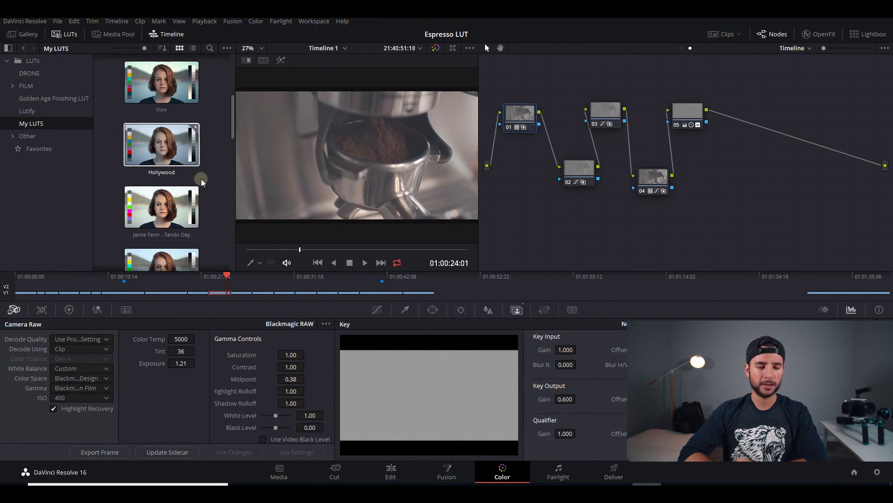
{"action": "right_click", "coordinate": [216, 188]}
{"action": "left_click", "coordinate": [226, 207]}
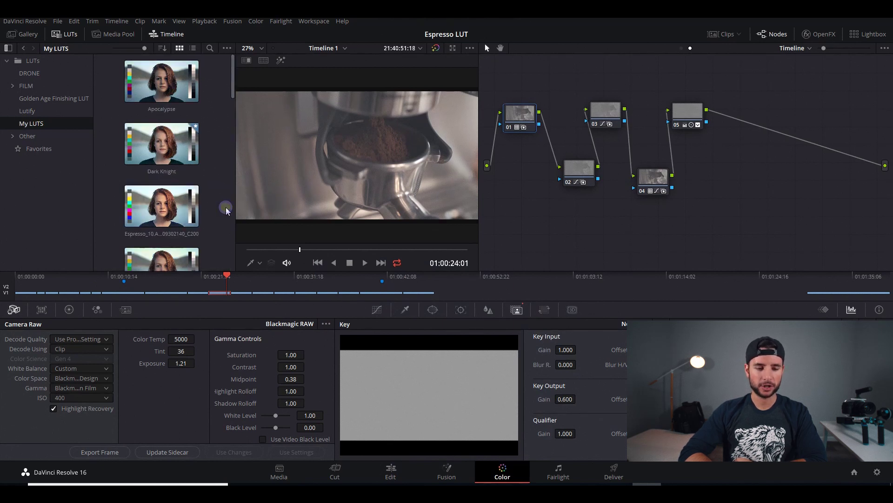
- Reveal the Espresso LUT's .cube file location in File Explorer
{"action": "scroll", "coordinate": [219, 108], "scroll_direction": "up", "scroll_amount": 3}
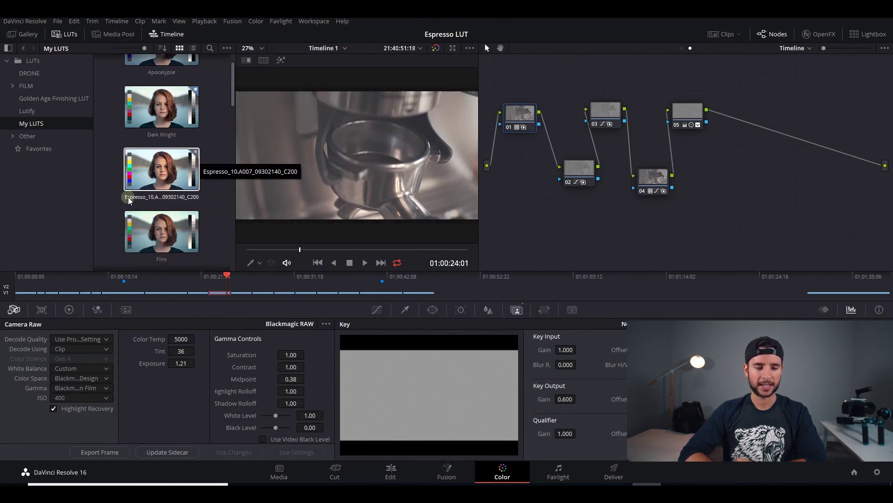
{"action": "right_click", "coordinate": [171, 174]}
{"action": "left_click", "coordinate": [198, 218]}
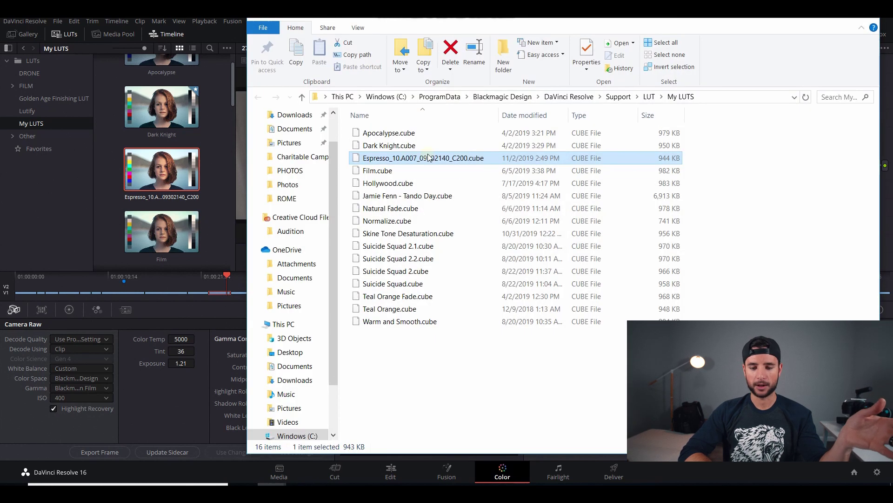
- Rename Espresso_10.A007_09302140_C200.cube to Espresso.cube in File Explorer, then return to Resolve
{"action": "left_click", "coordinate": [440, 160]}
{"action": "right_click", "coordinate": [434, 160]}
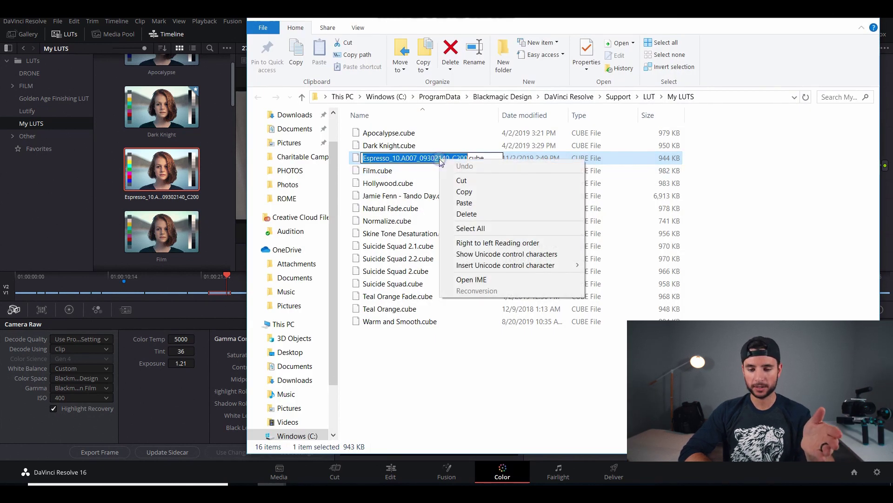
{"action": "left_click", "coordinate": [410, 158]}
{"action": "left_click_drag", "start_coordinate": [390, 159], "coordinate": [470, 159]}
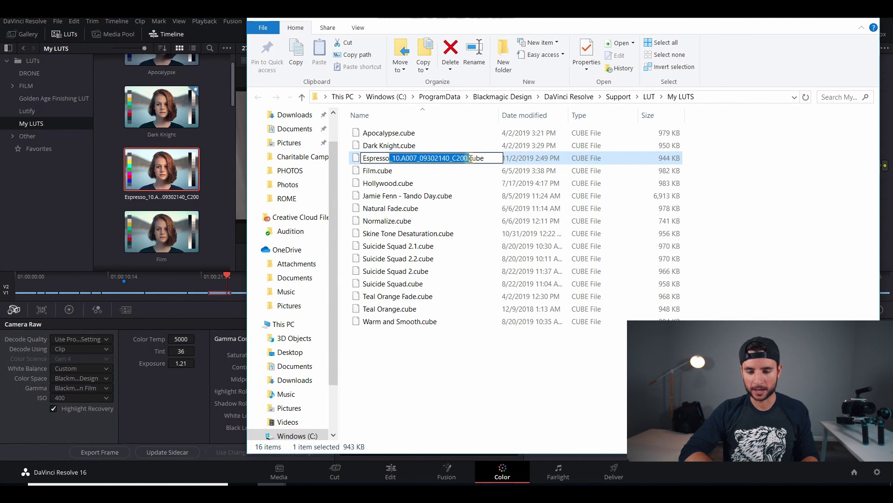
{"action": "key", "text": "BackSpace"}
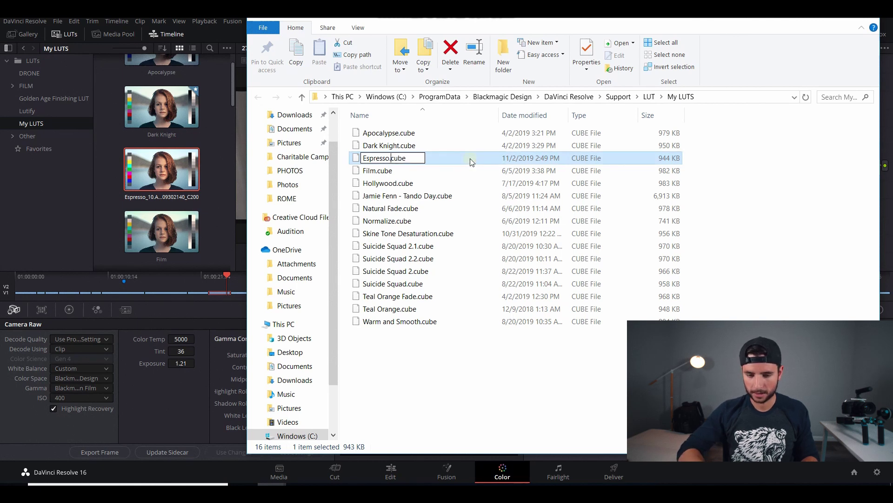
{"action": "key", "text": "Return"}
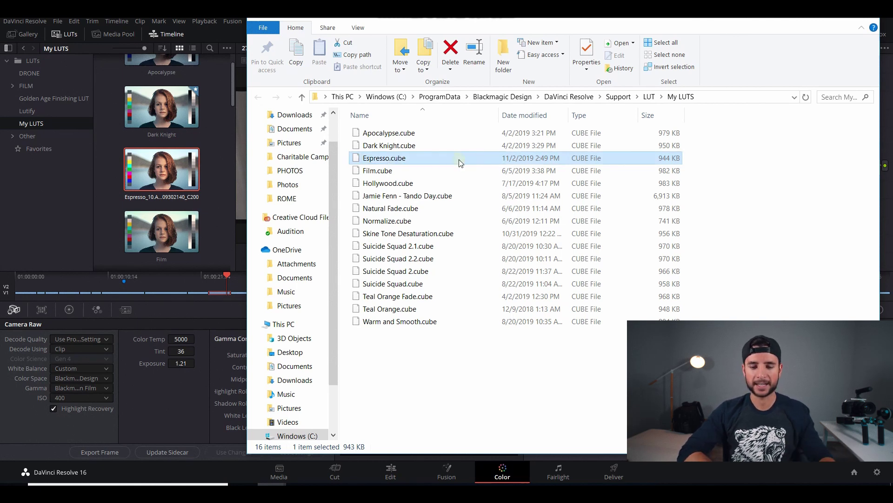
{"action": "key", "text": "alt+Tab"}
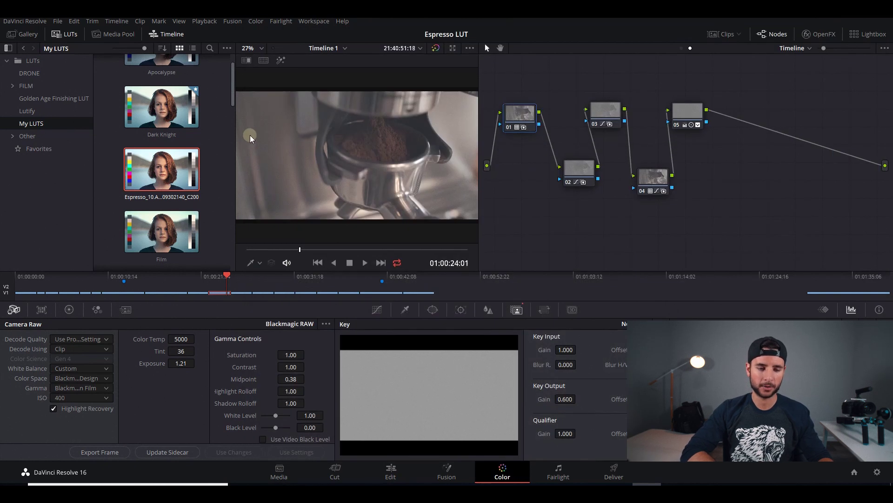
- Refresh the LUT browser to pick up the renamed Espresso LUT and show the clip's nodes
{"action": "right_click", "coordinate": [219, 130]}
{"action": "left_click", "coordinate": [226, 147]}
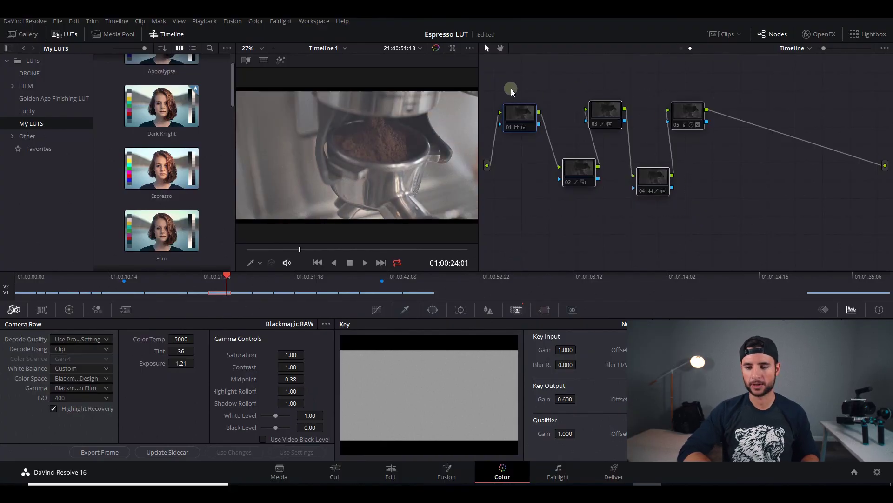
{"action": "left_click", "coordinate": [681, 49]}
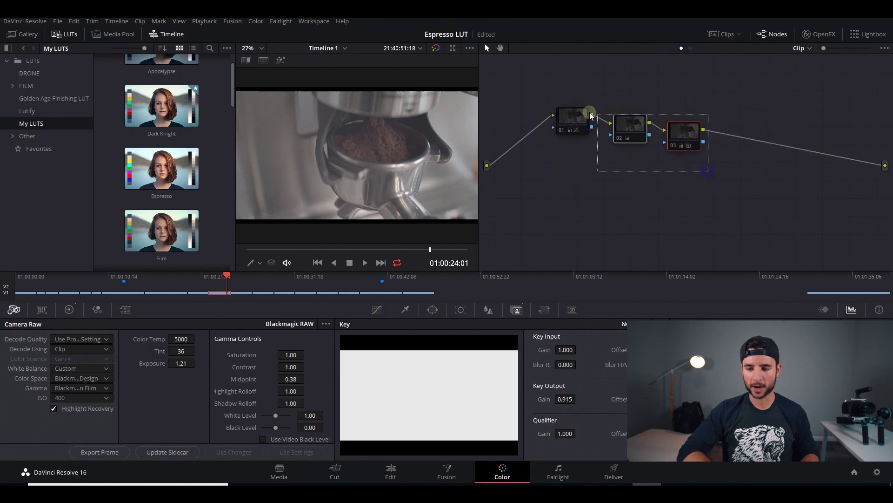
- Add corrector node 04 after node 03 carrying the Espresso LUT, then move to the coffee-pour clip
{"action": "right_click", "coordinate": [701, 206]}
{"action": "mouse_move", "coordinate": [720, 223]}
{"action": "left_click", "coordinate": [691, 223]}
{"action": "left_click_drag", "start_coordinate": [689, 211], "coordinate": [733, 145]}
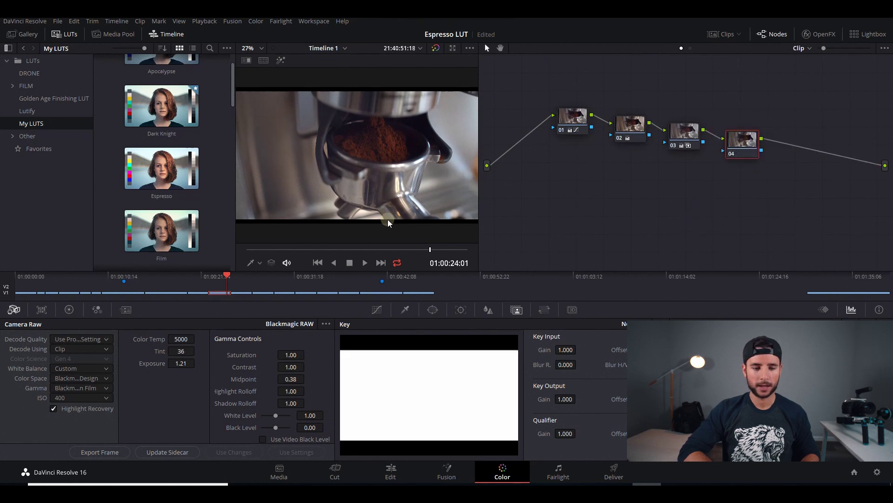
{"action": "left_click_drag", "start_coordinate": [154, 177], "coordinate": [747, 145]}
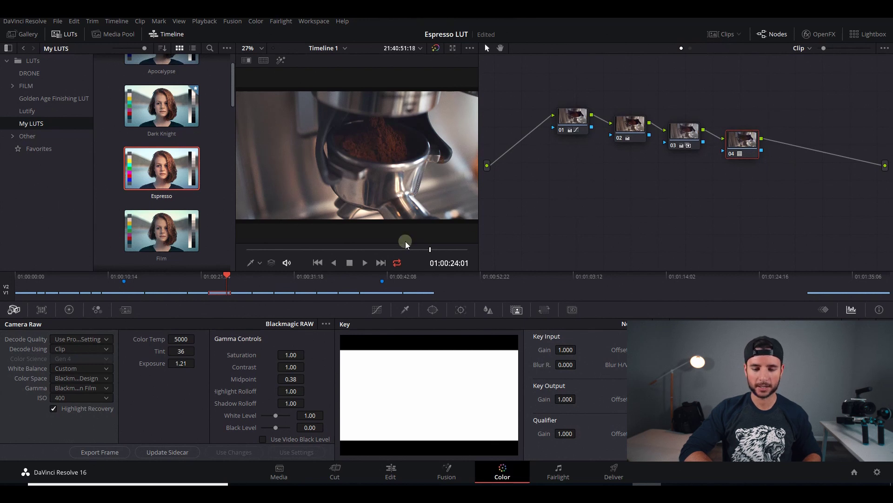
{"action": "left_click_drag", "start_coordinate": [176, 274], "coordinate": [163, 274]}
- Add corrector node 03 after node 02 with the Espresso LUT, toggling it to compare
{"action": "right_click", "coordinate": [702, 173]}
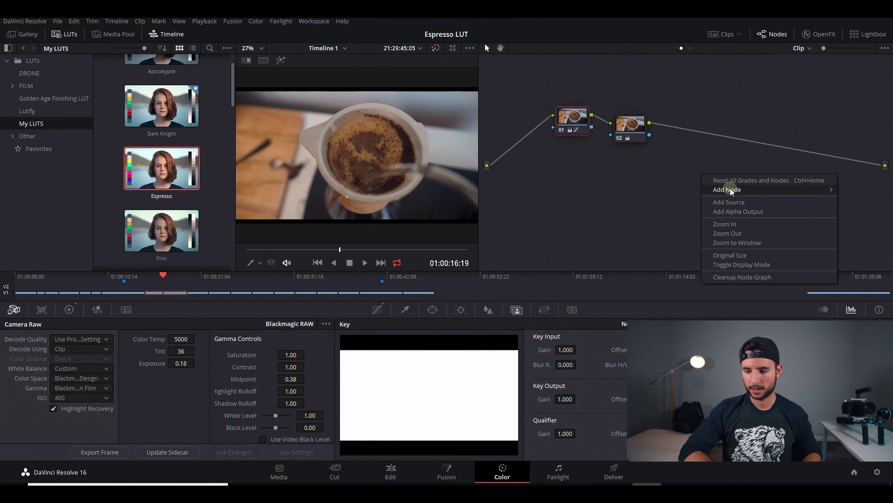
{"action": "left_click", "coordinate": [688, 194]}
{"action": "left_click_drag", "start_coordinate": [683, 181], "coordinate": [695, 139]}
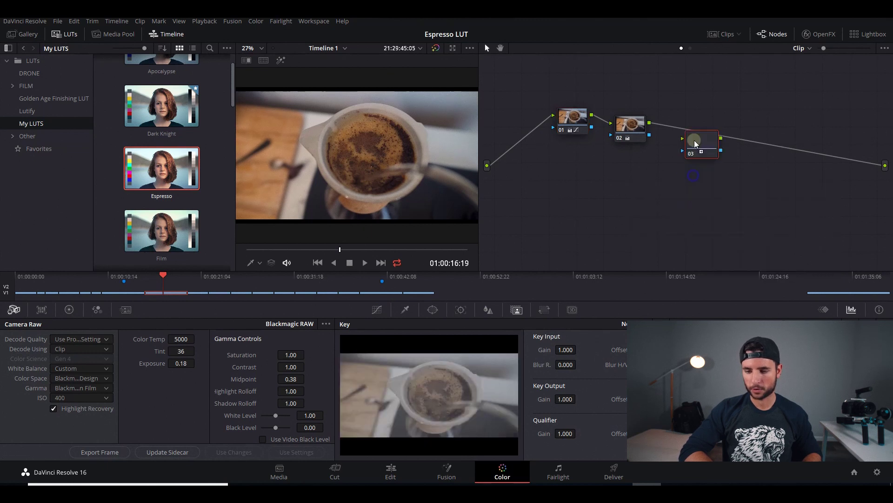
{"action": "left_click_drag", "start_coordinate": [168, 168], "coordinate": [698, 132]}
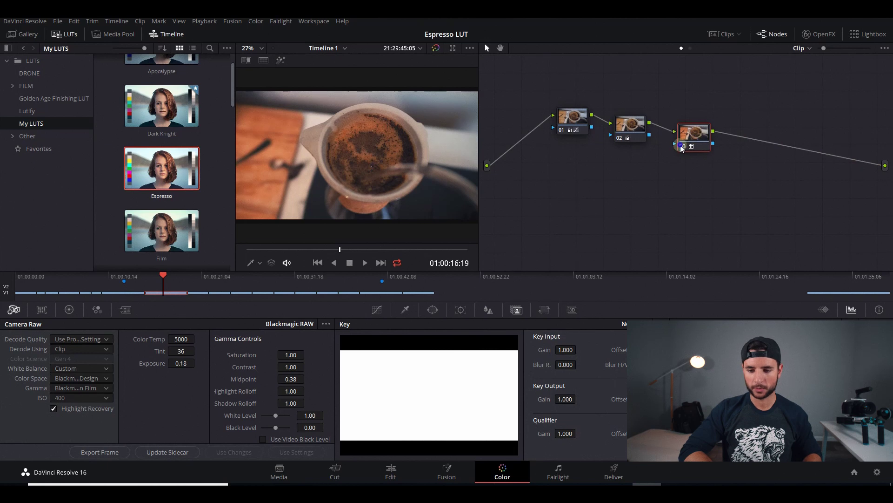
{"action": "left_click", "coordinate": [683, 146]}
{"action": "left_click", "coordinate": [683, 146]}
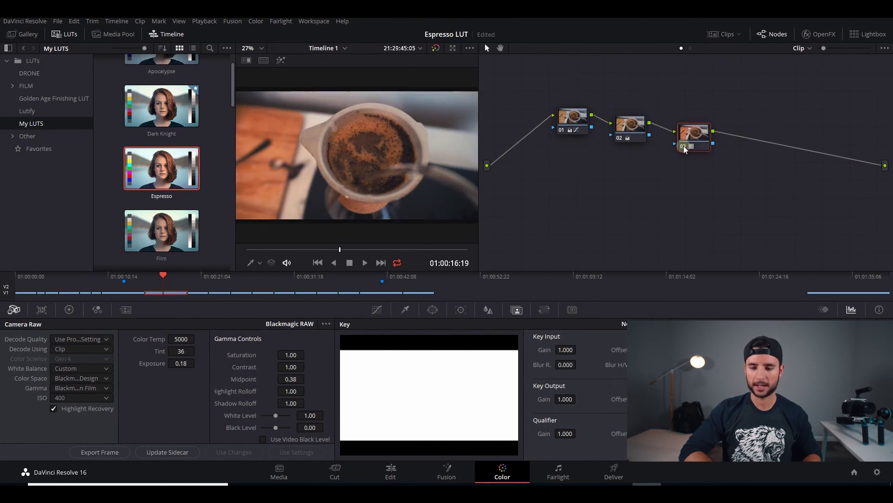